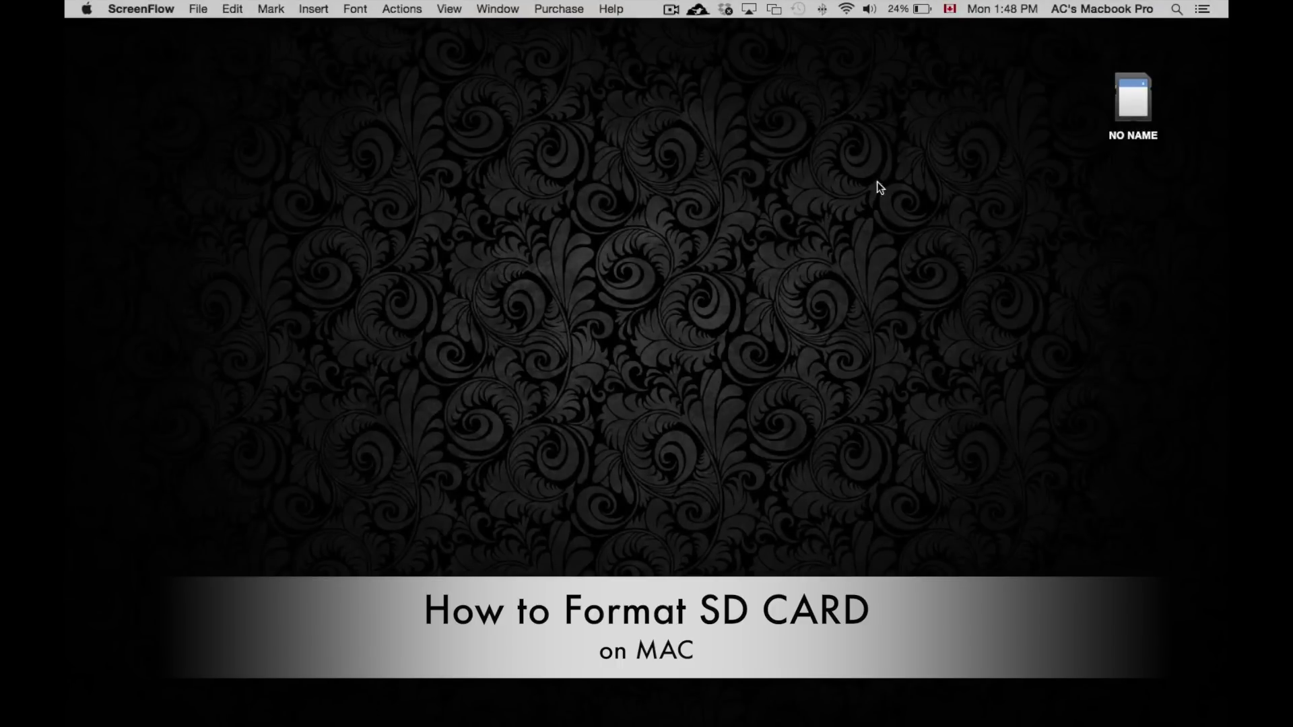
Move the NO NAME card icon to mid-desktop and check in Finder that the card is empty
drag(1126, 100, 625, 183)
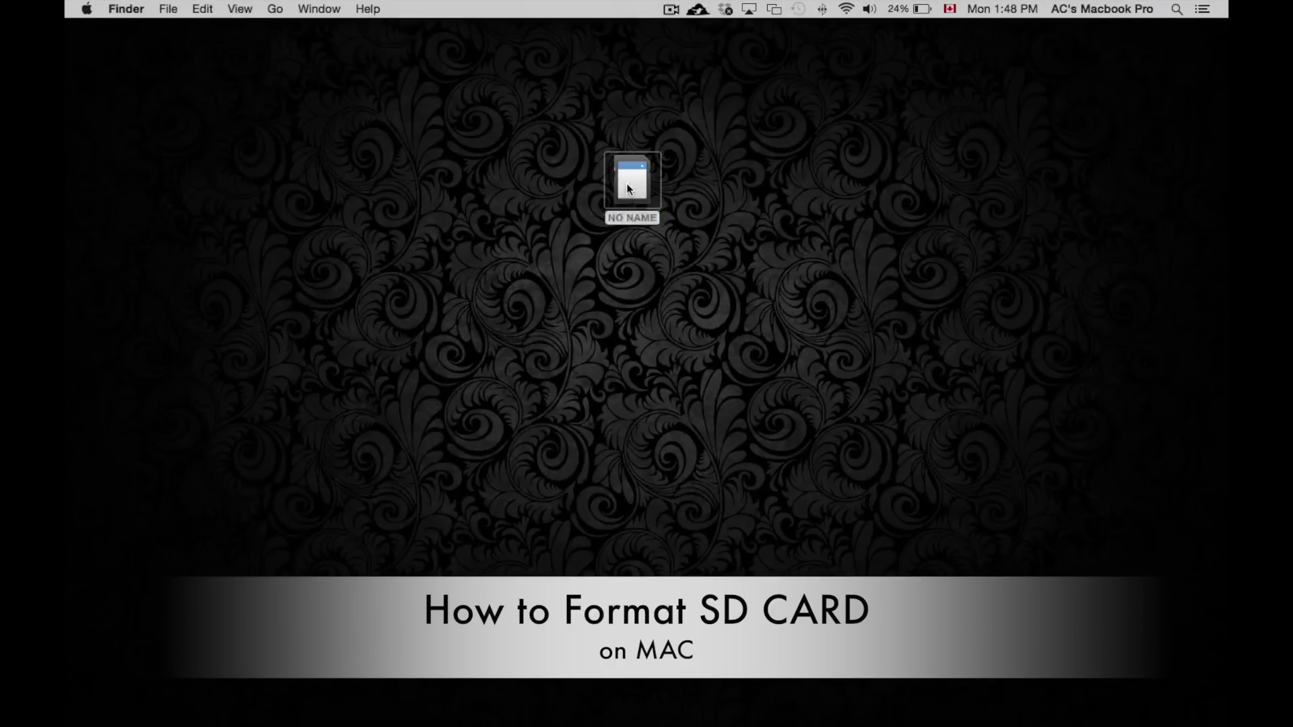
click(717, 260)
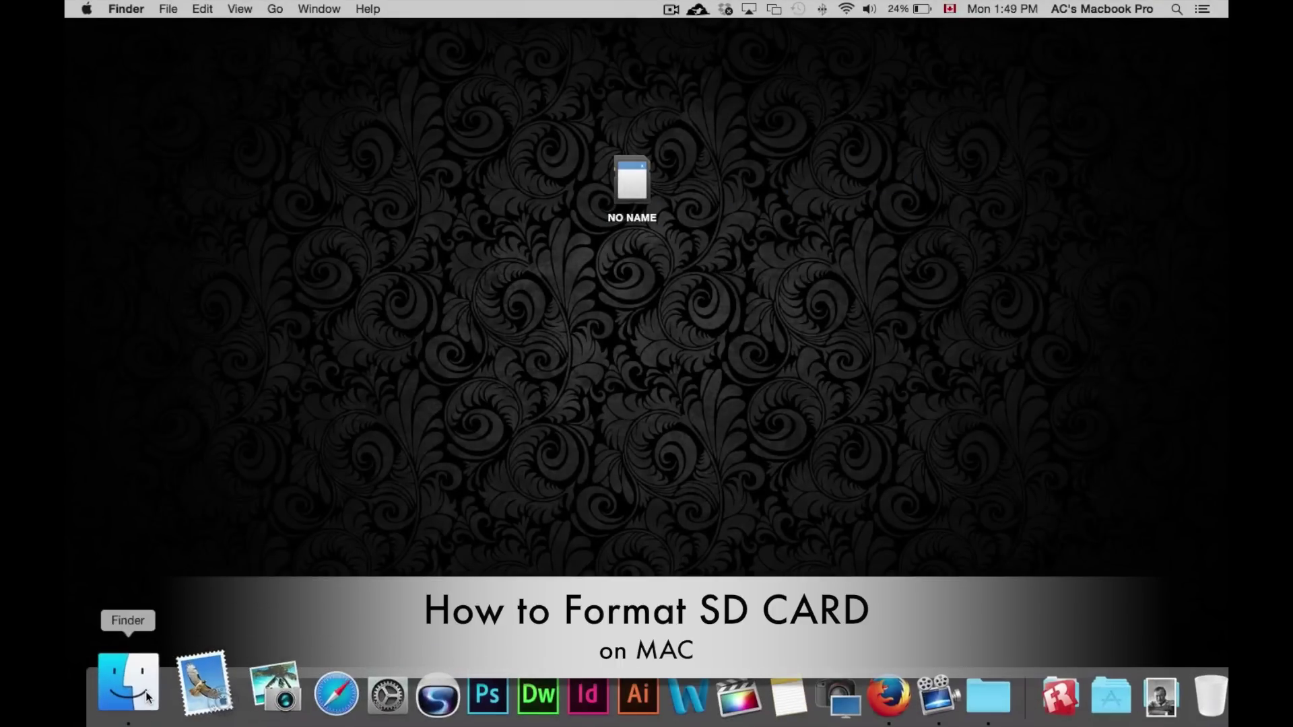
click(147, 698)
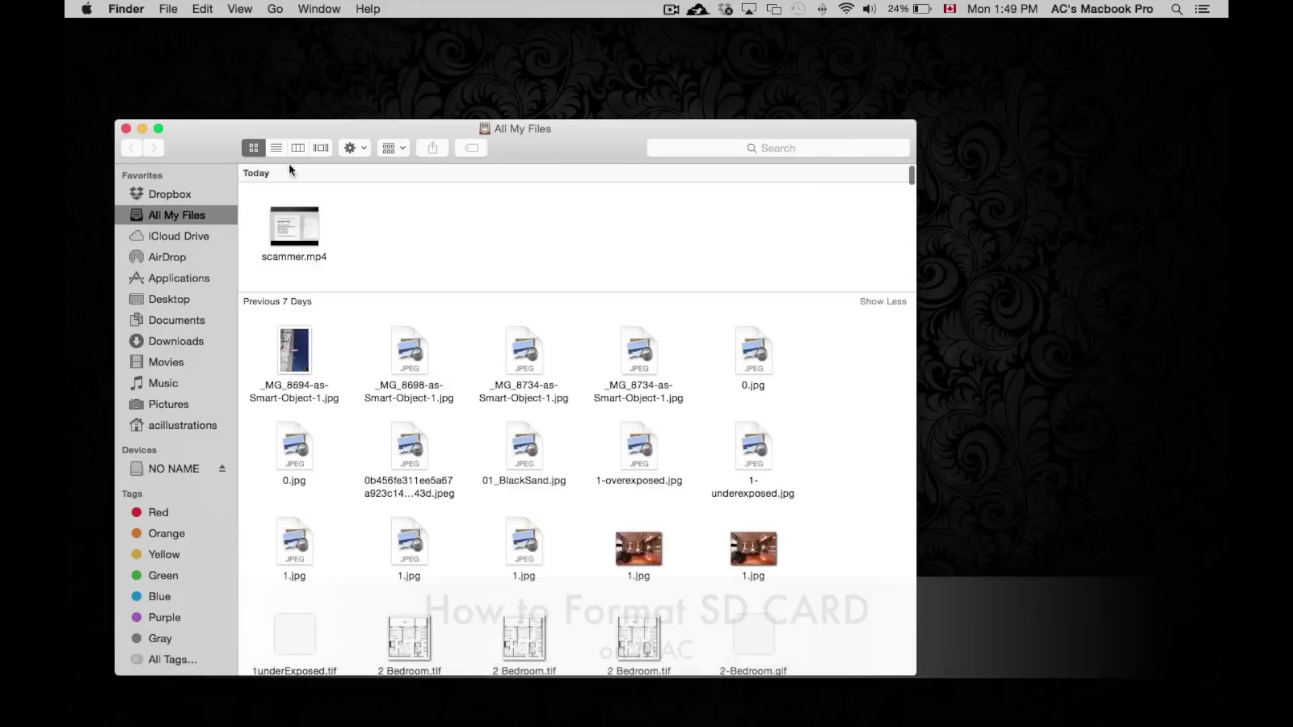
click(155, 441)
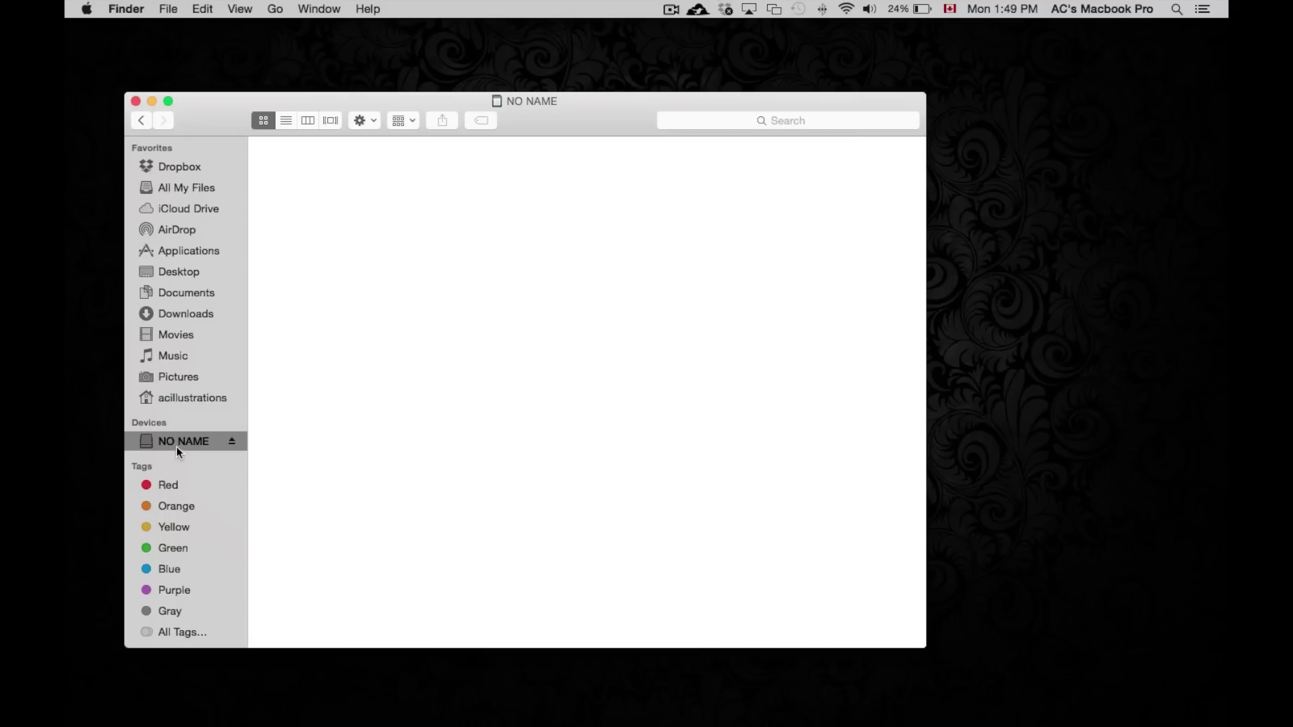
click(136, 101)
Move the NO NAME icon lower on the desktop and bring up its options without choosing any
drag(623, 175, 617, 276)
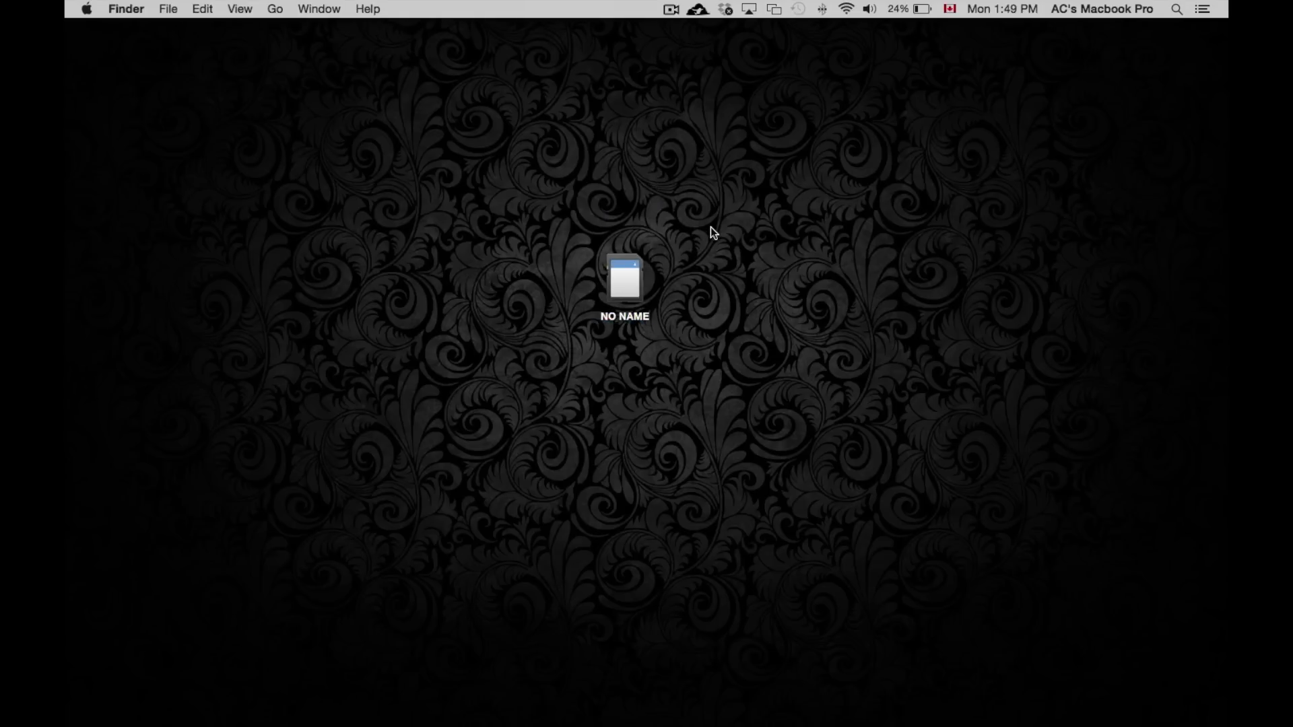
right_click(621, 295)
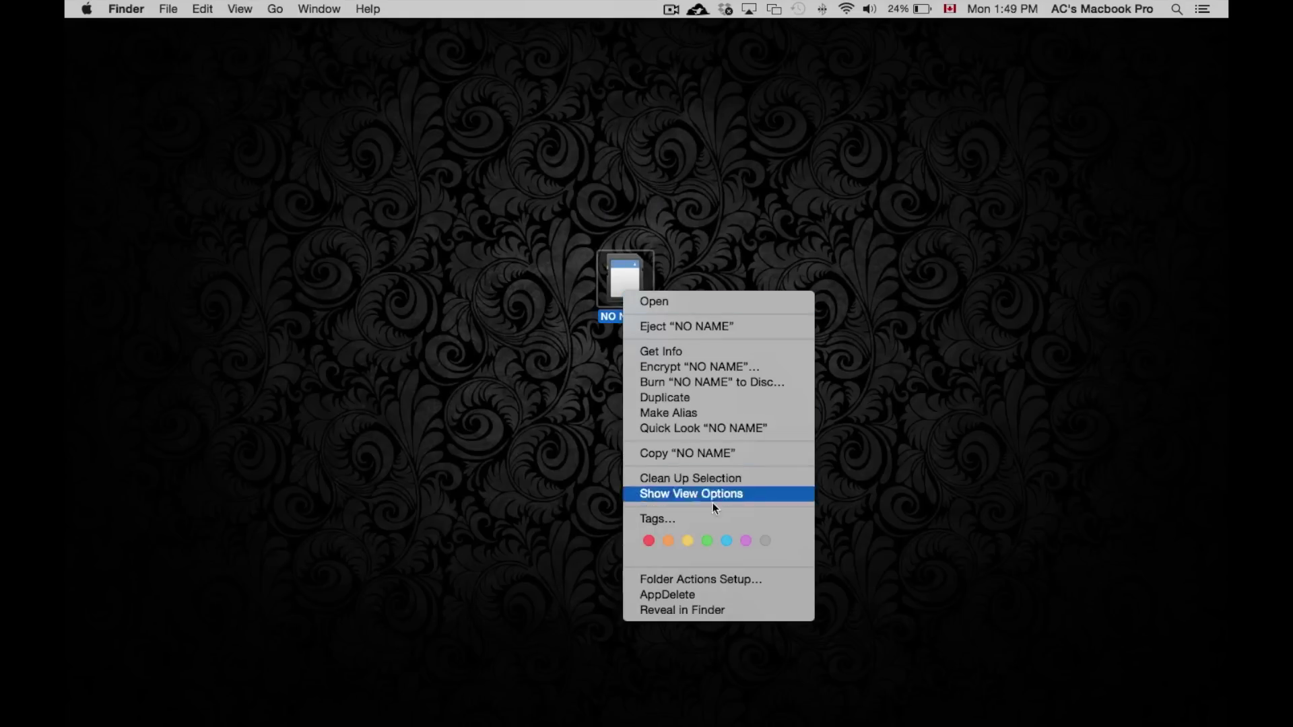
click(980, 269)
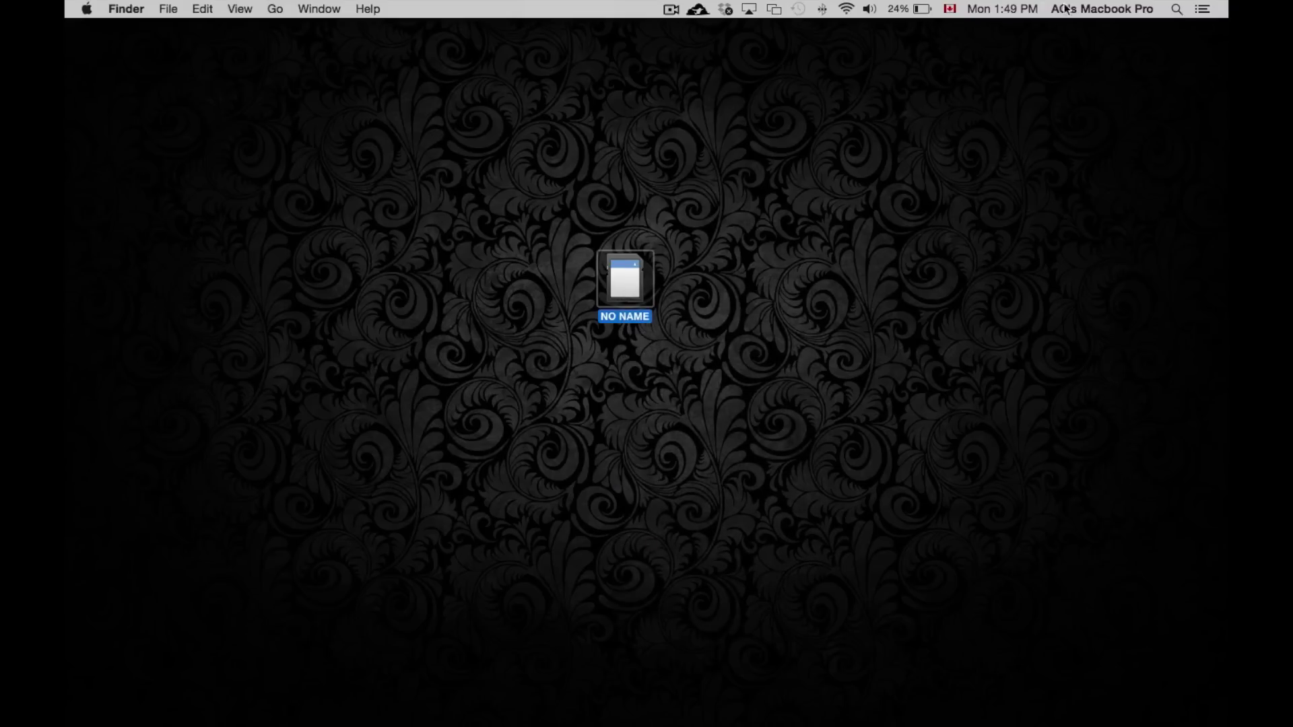
Search Spotlight for 'disk' and launch Disk Utility
click(747, 217)
click(1177, 10)
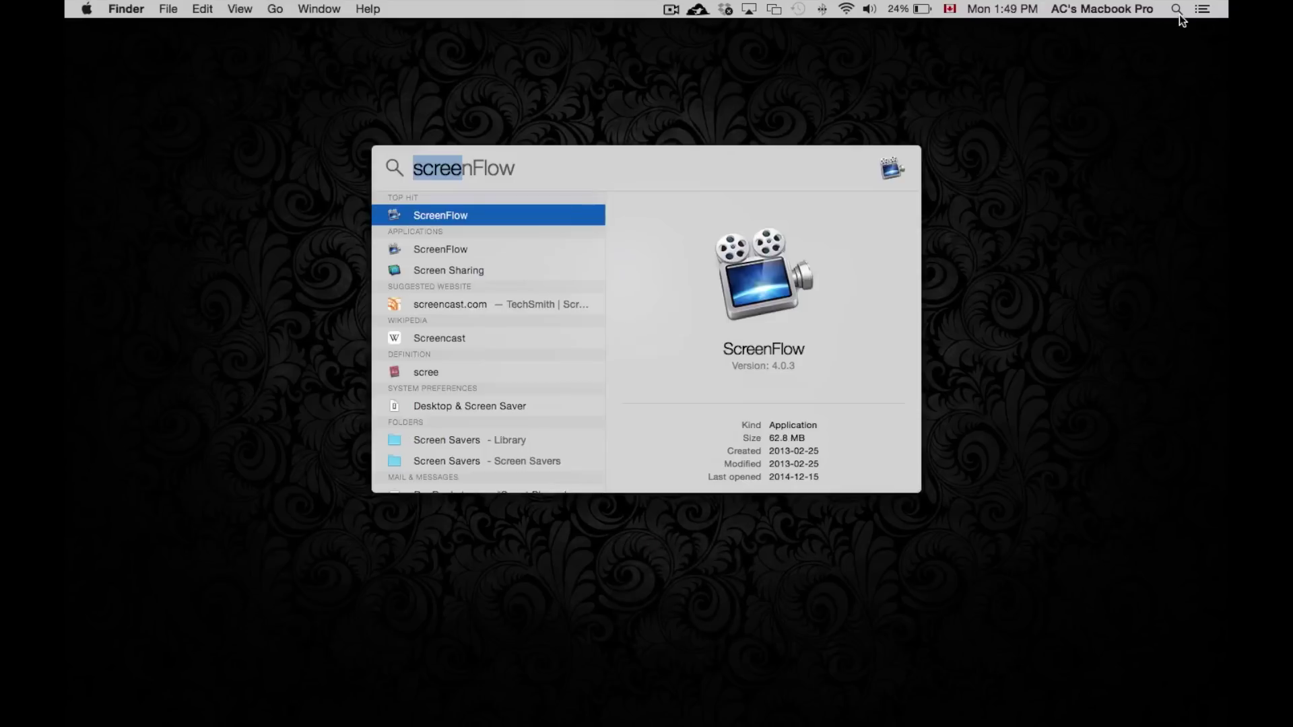
text(disk)
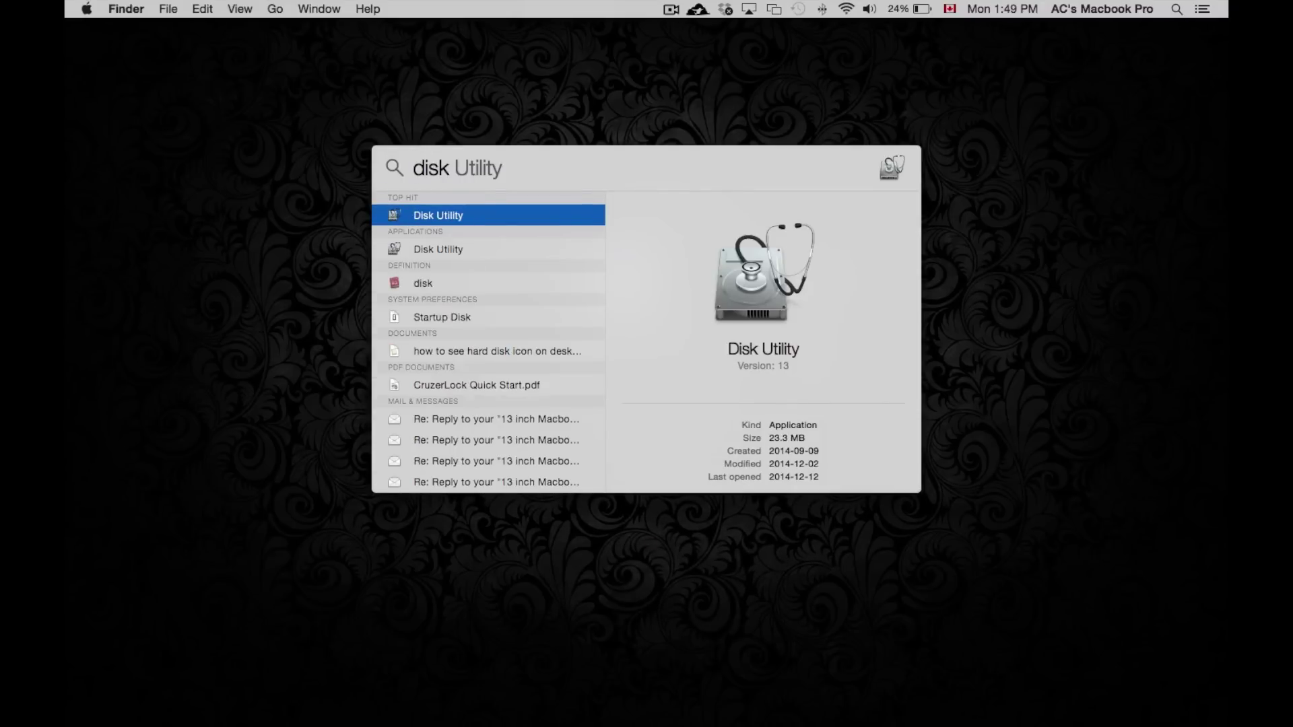
click(453, 250)
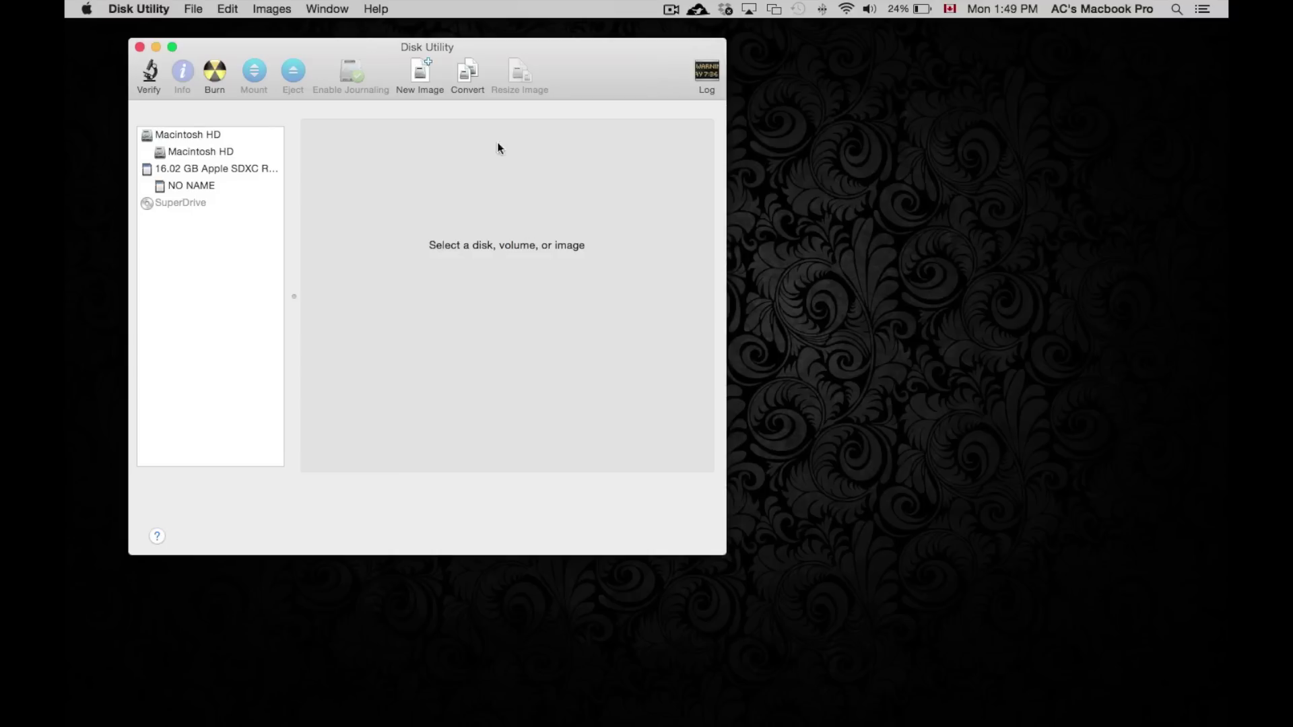
Select the 16.02 GB SD card's NO NAME volume and highlight its MS-DOS (FAT32) format
drag(547, 56, 669, 58)
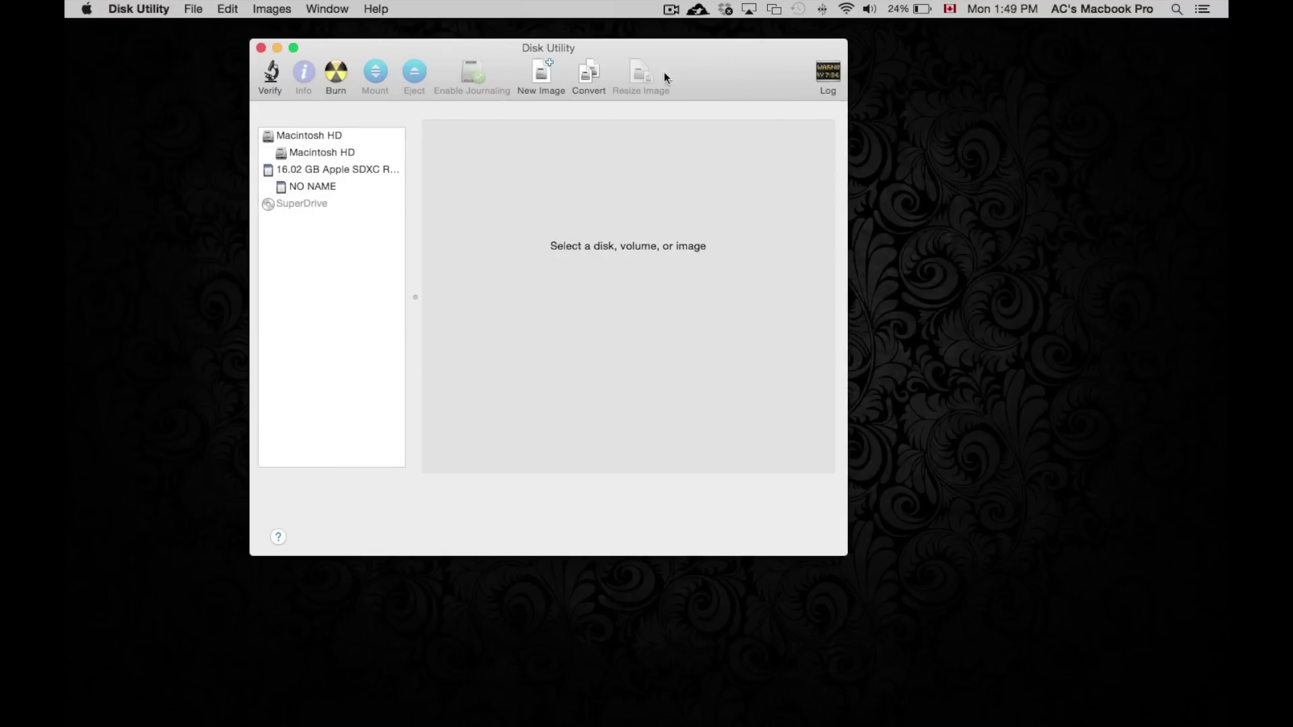
click(312, 172)
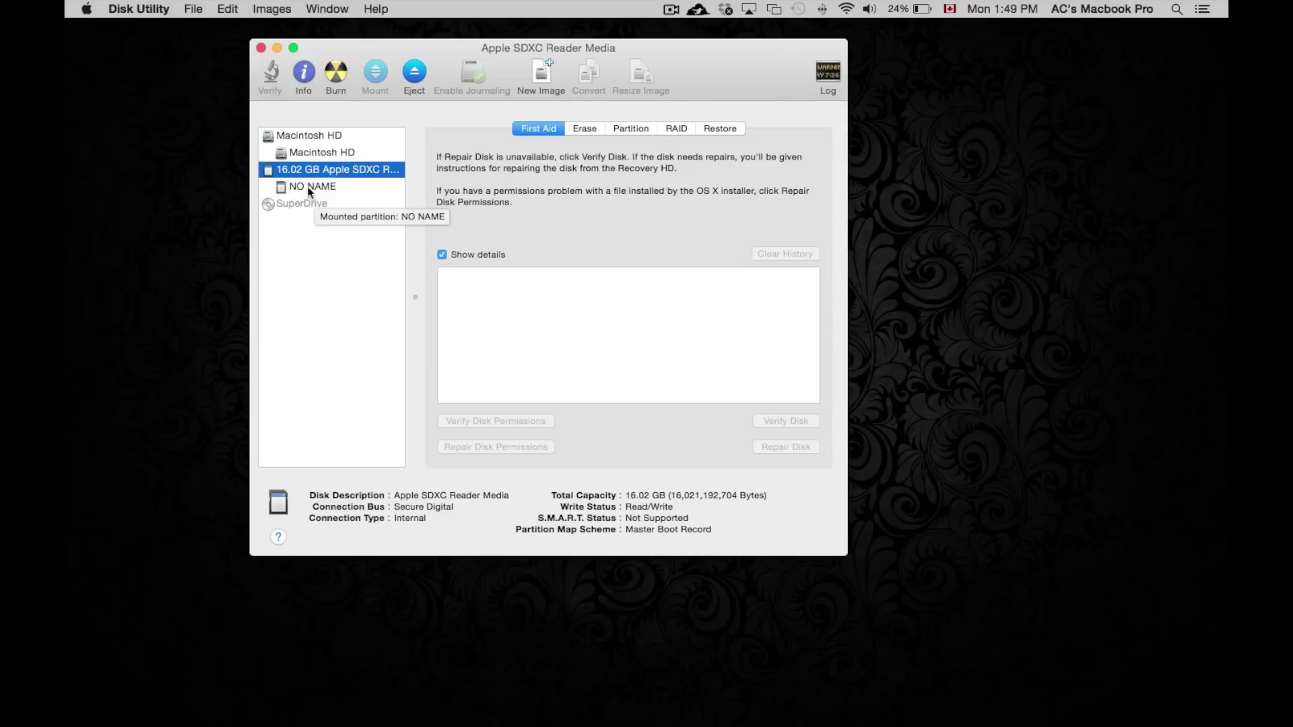
click(329, 188)
click(327, 171)
click(318, 186)
click(323, 171)
click(318, 189)
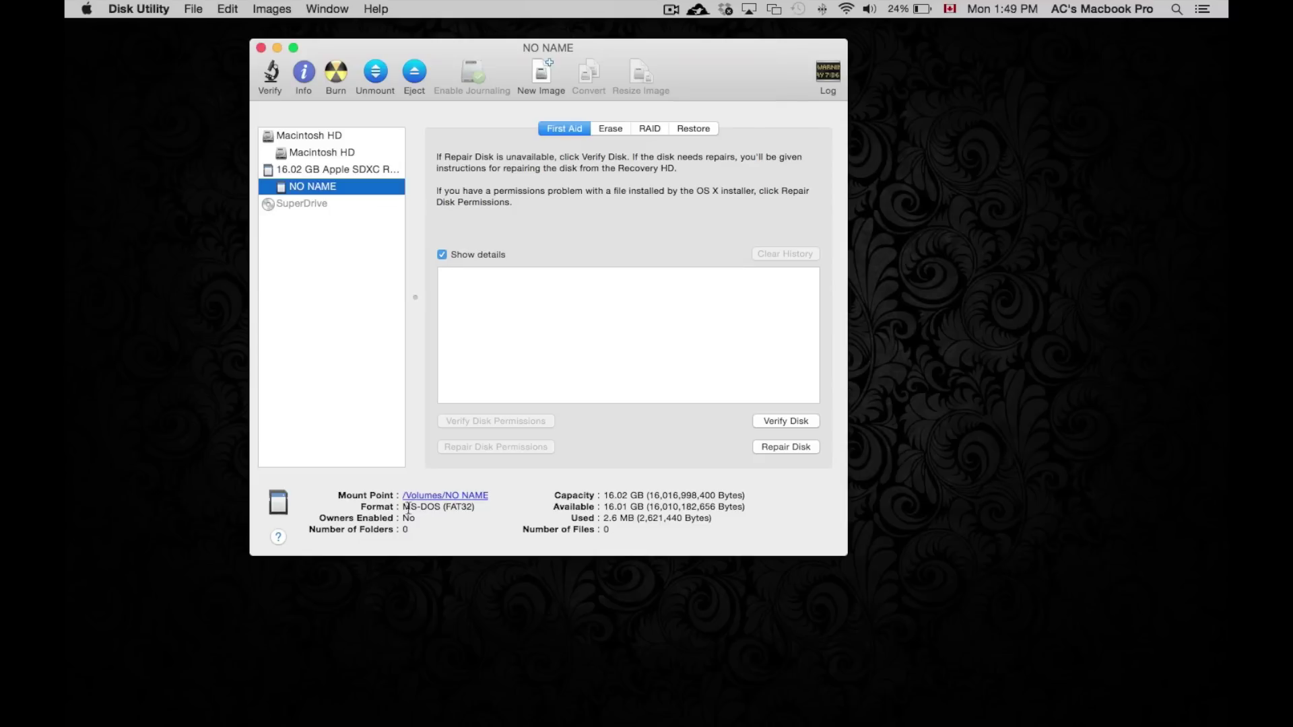
drag(403, 508, 477, 508)
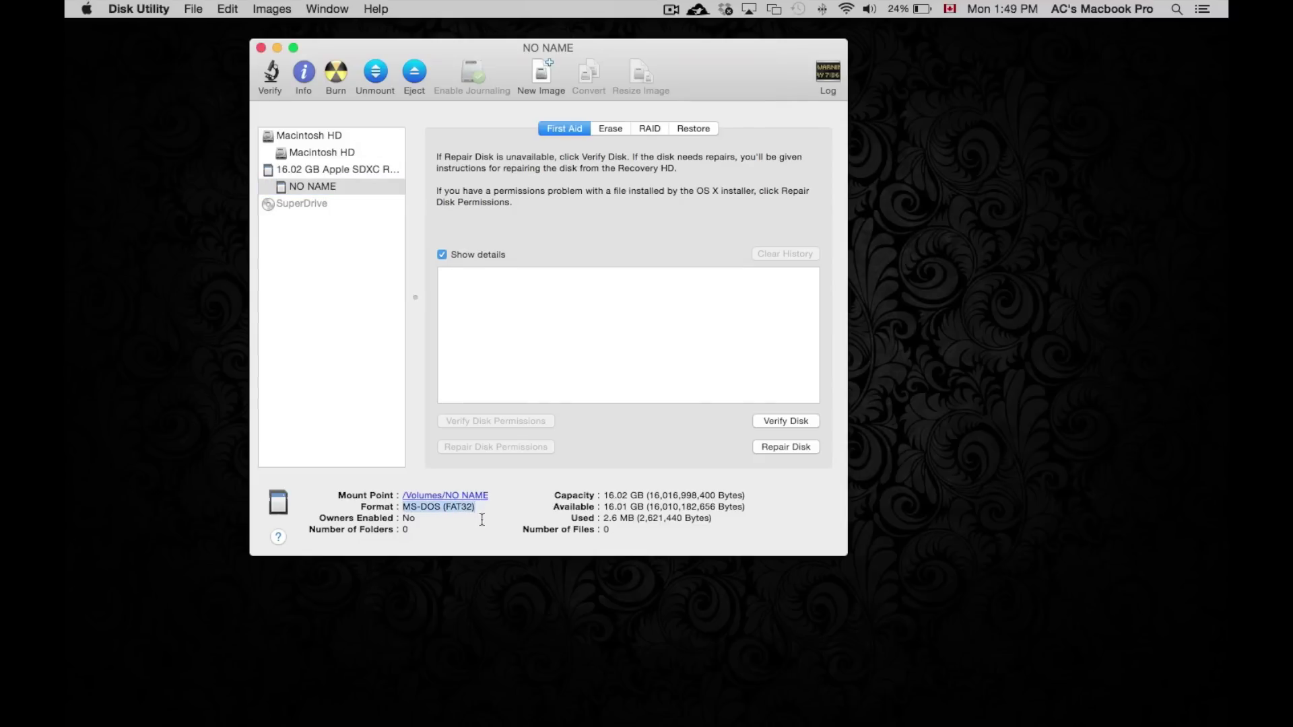
click(482, 516)
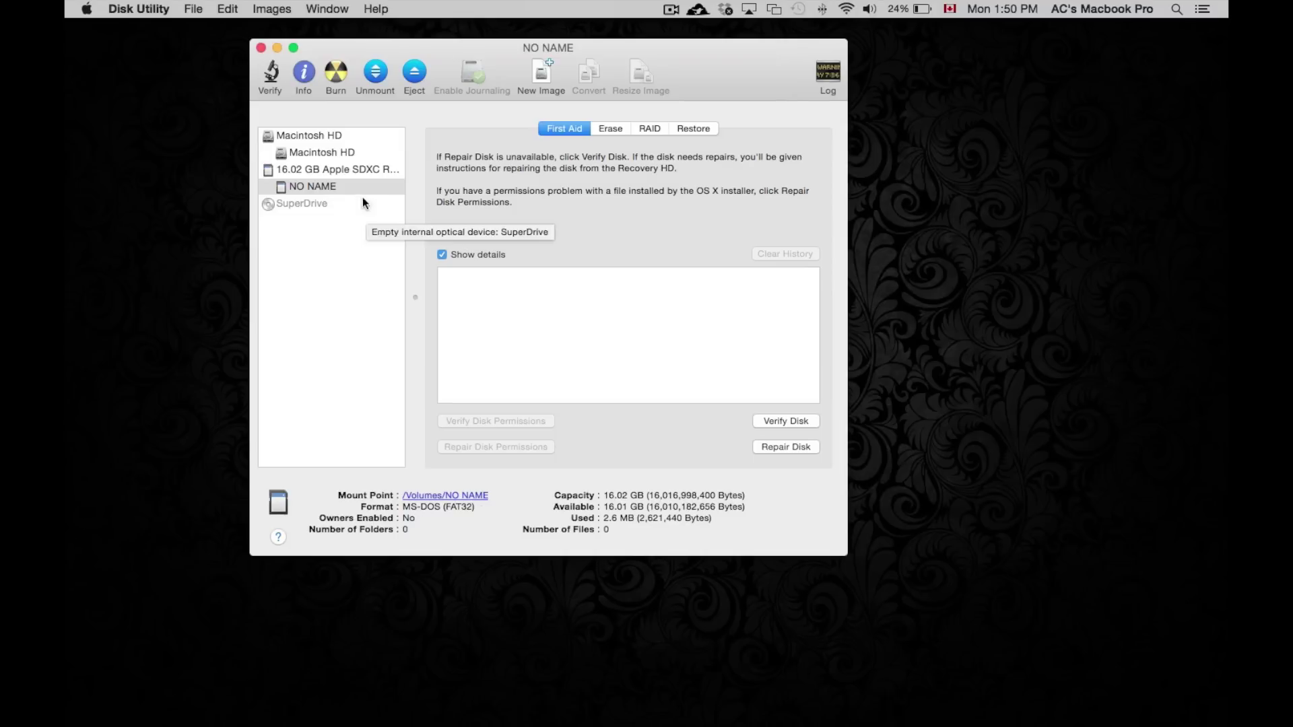
click(355, 172)
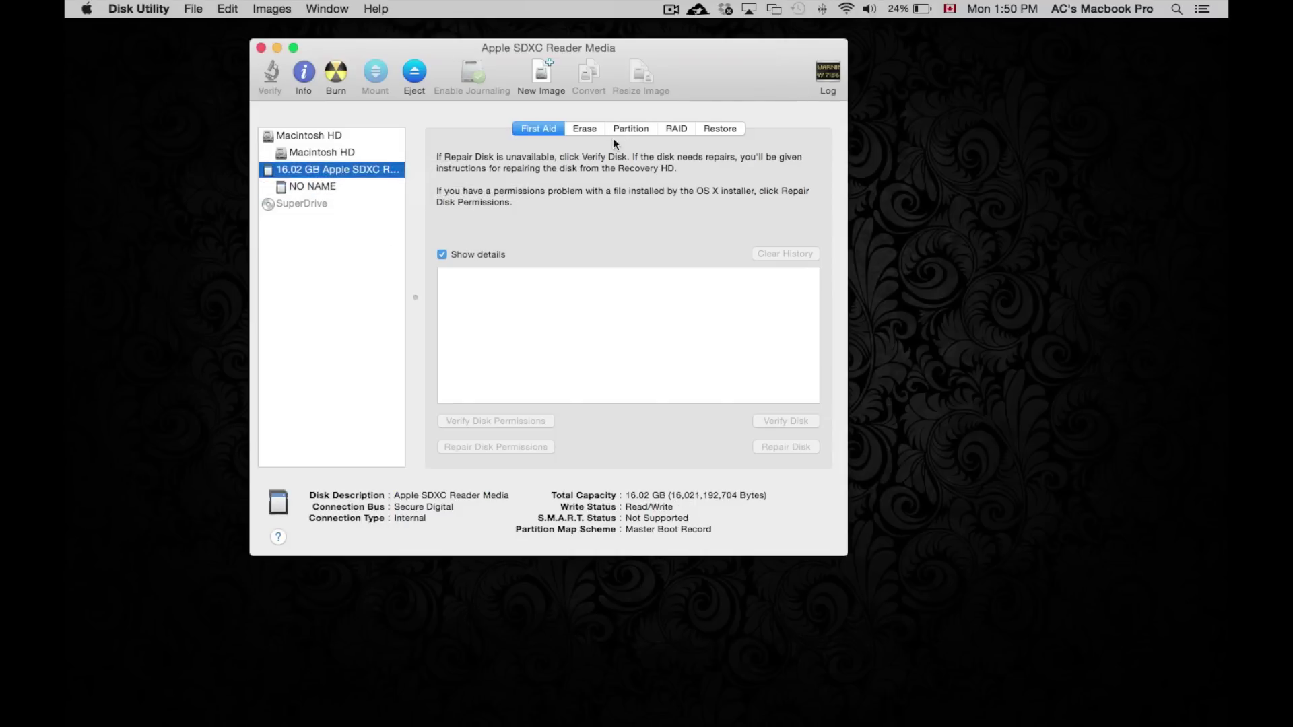
click(585, 129)
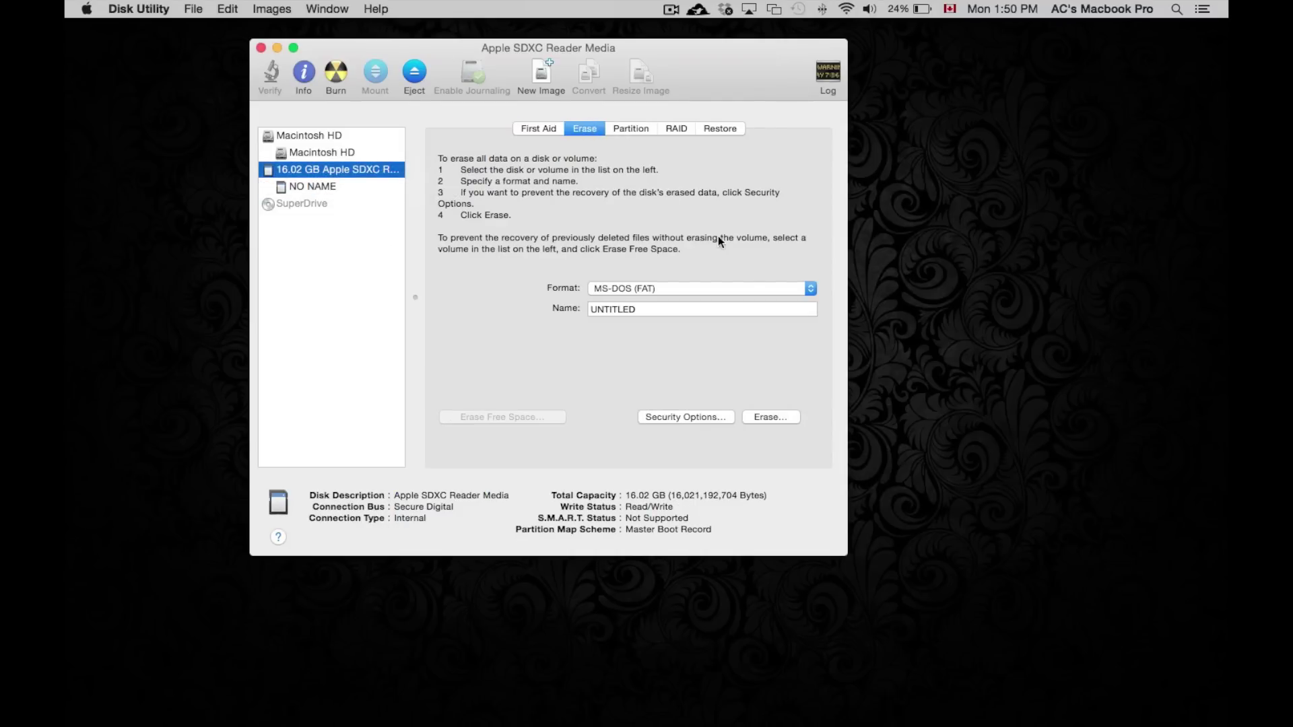
click(789, 290)
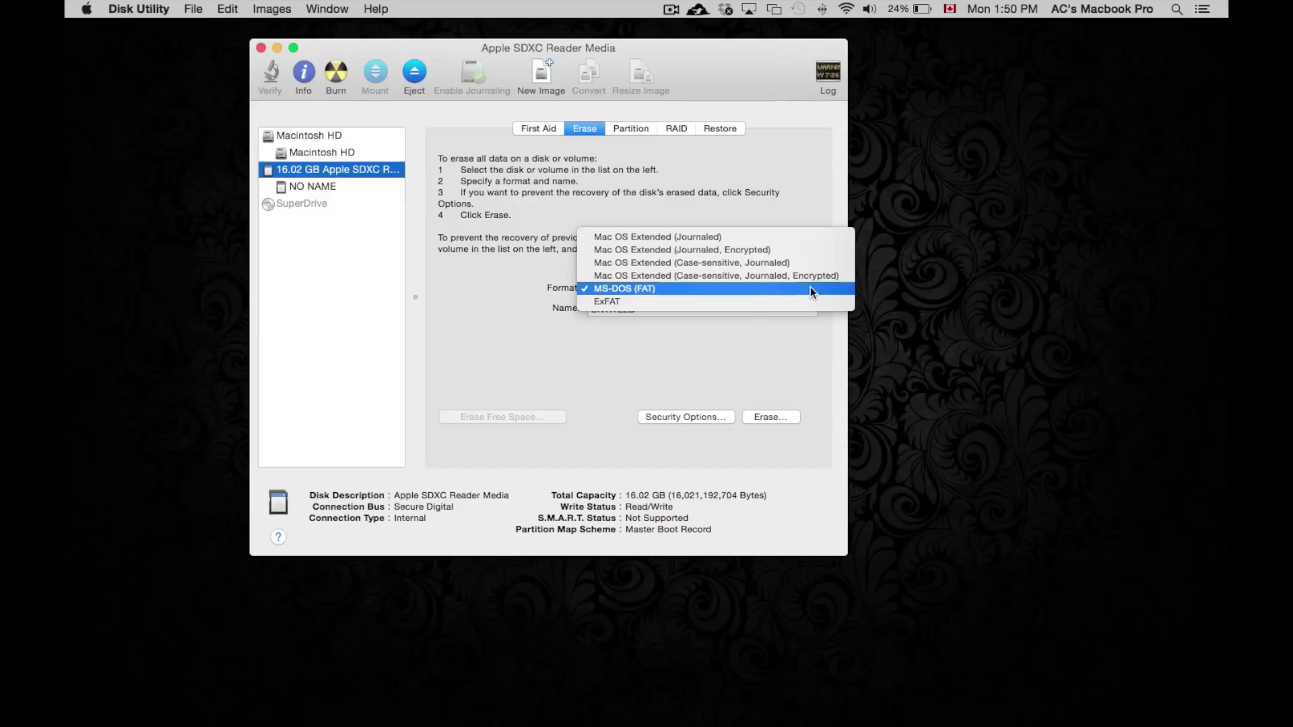
click(750, 305)
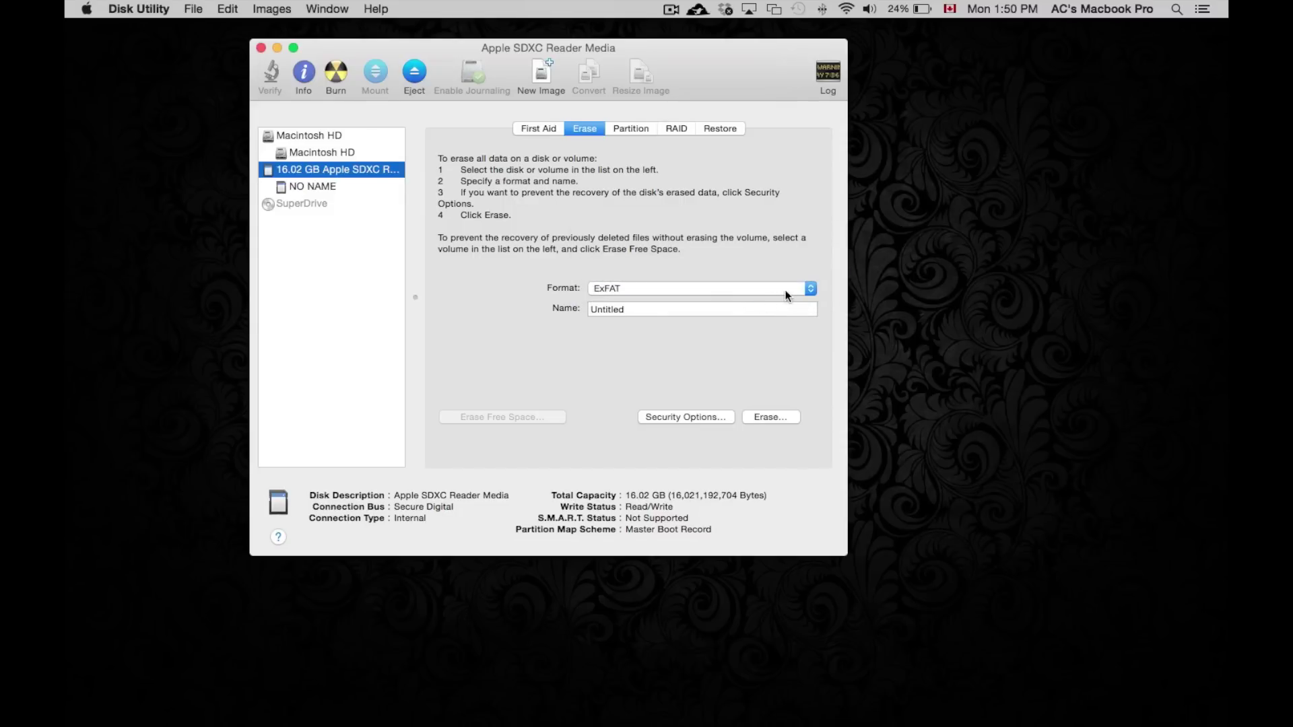
click(784, 290)
click(758, 276)
click(687, 288)
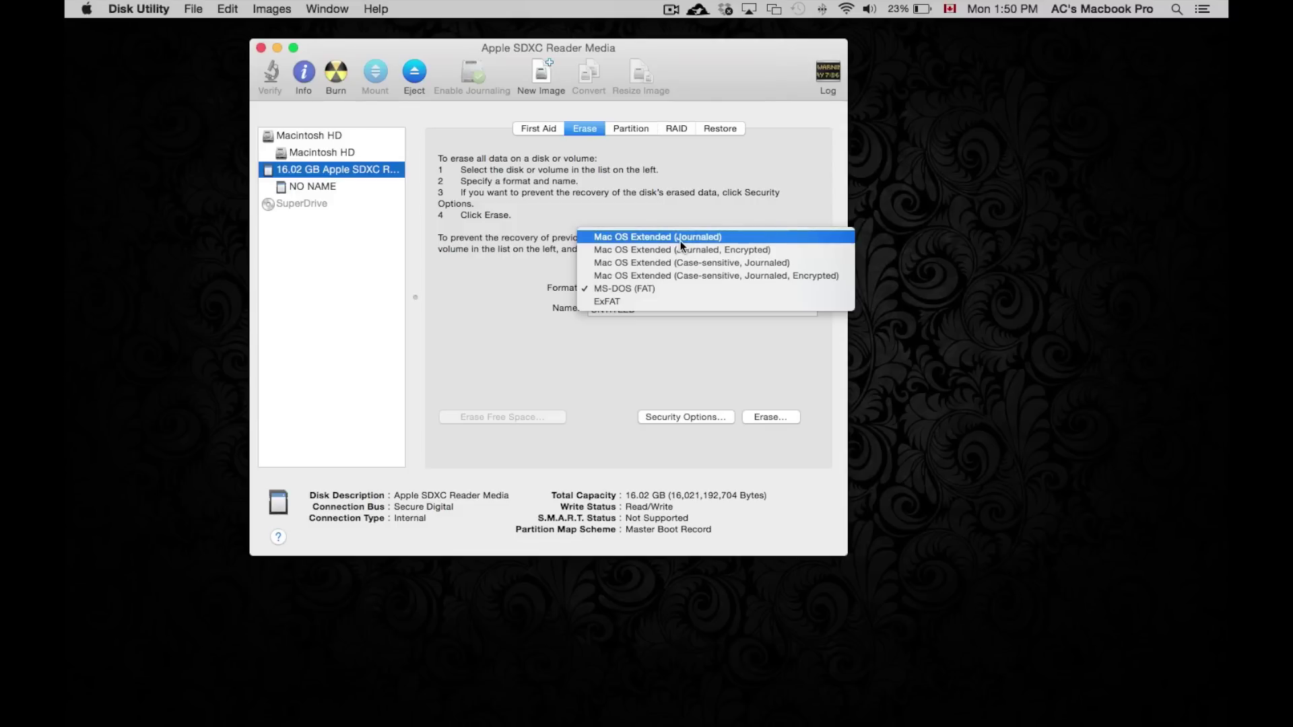
click(632, 292)
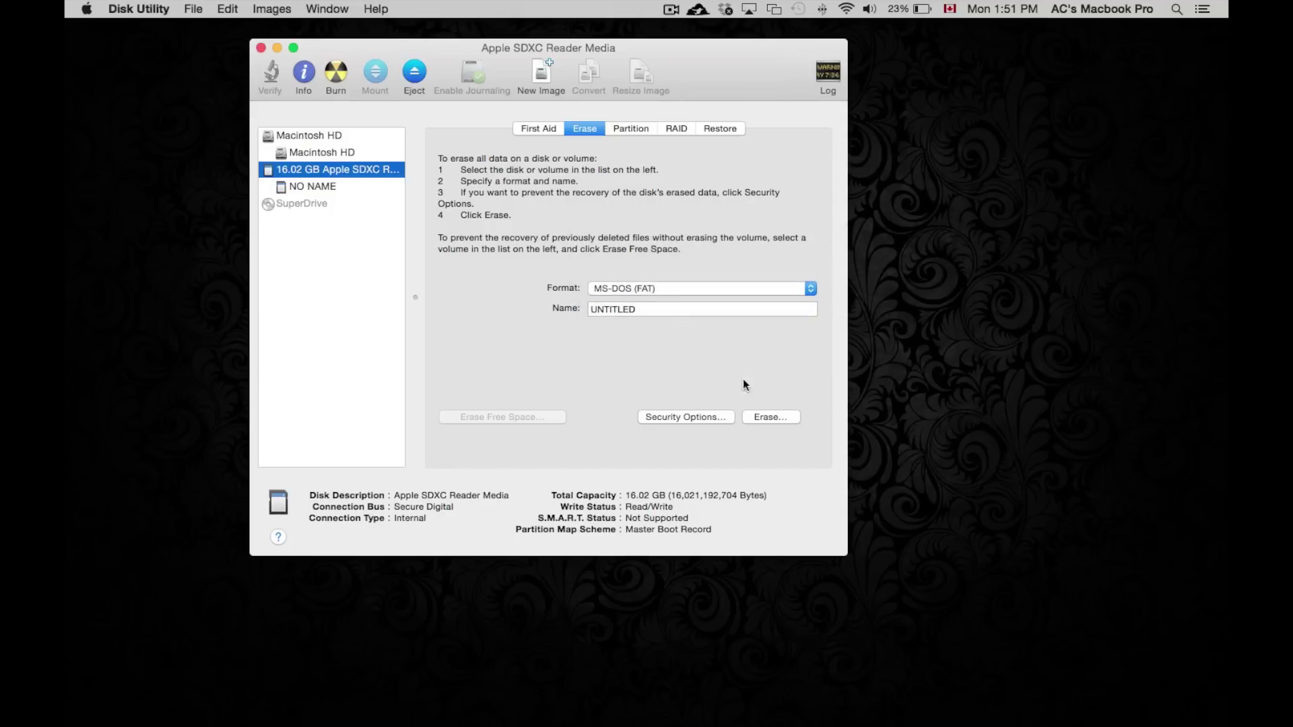
Erase the 16.02 GB SD card as MS-DOS (FAT), replacing the UNTITLED name with '16GB SD'
click(772, 419)
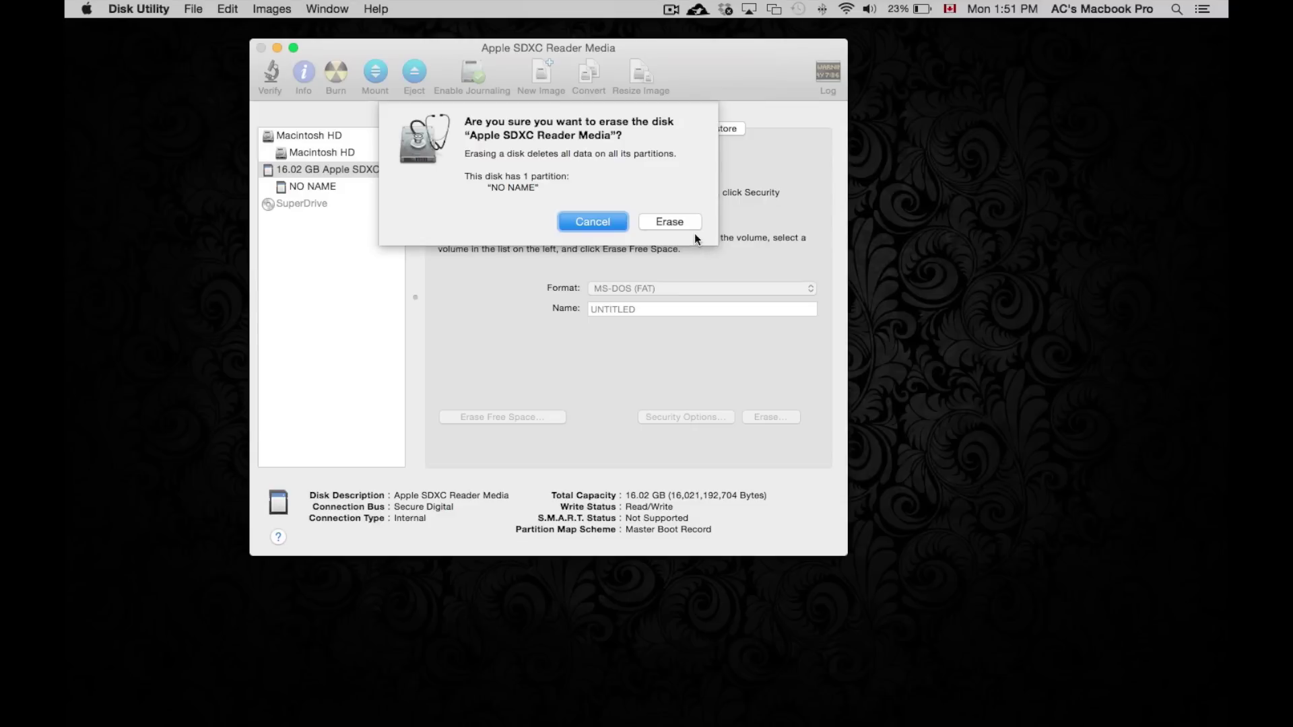
click(687, 224)
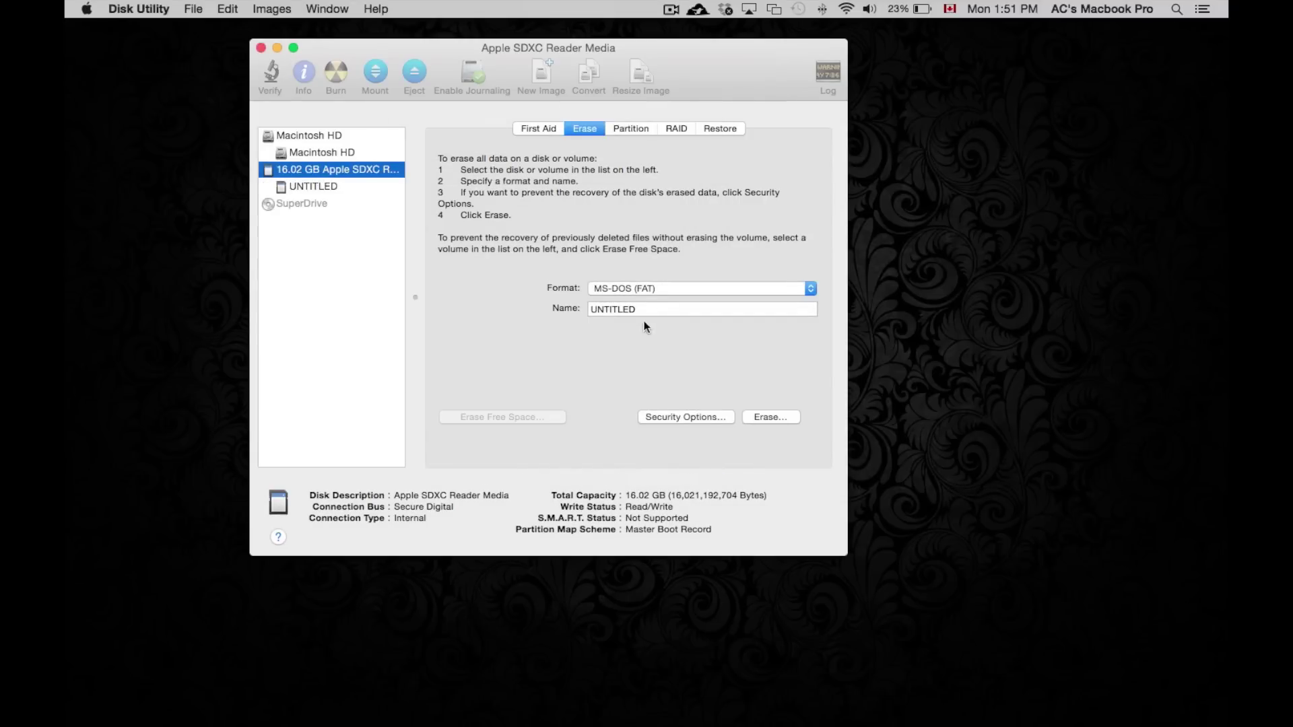
click(625, 309)
double_click(658, 309)
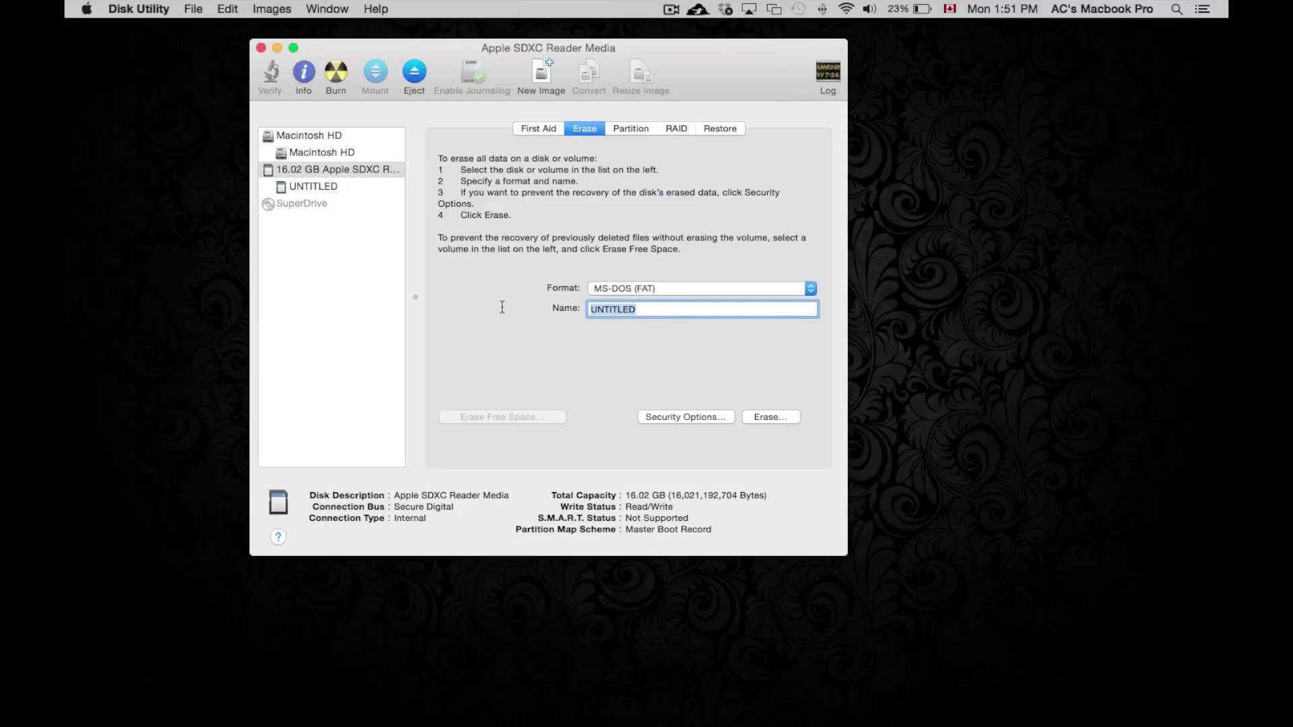
text(16GB SD)
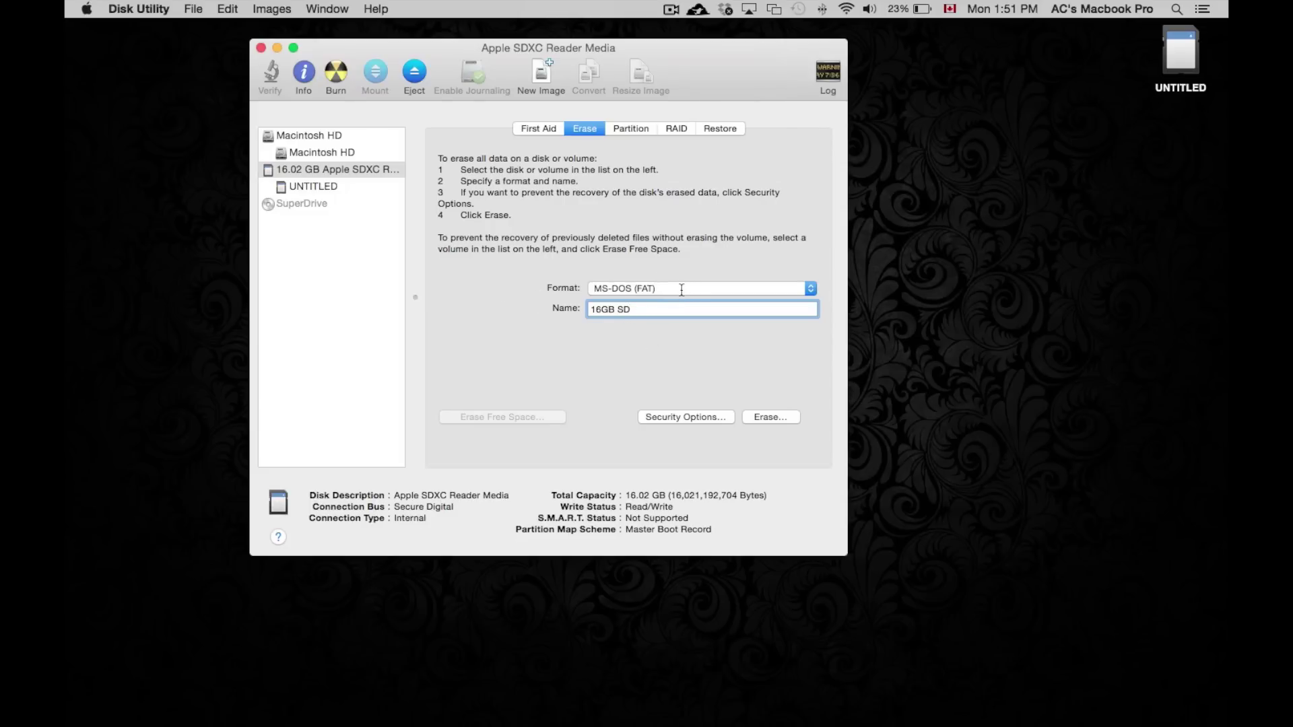
Quit Disk Utility and move the UNTITLED volume icon to the desktop centre
click(261, 47)
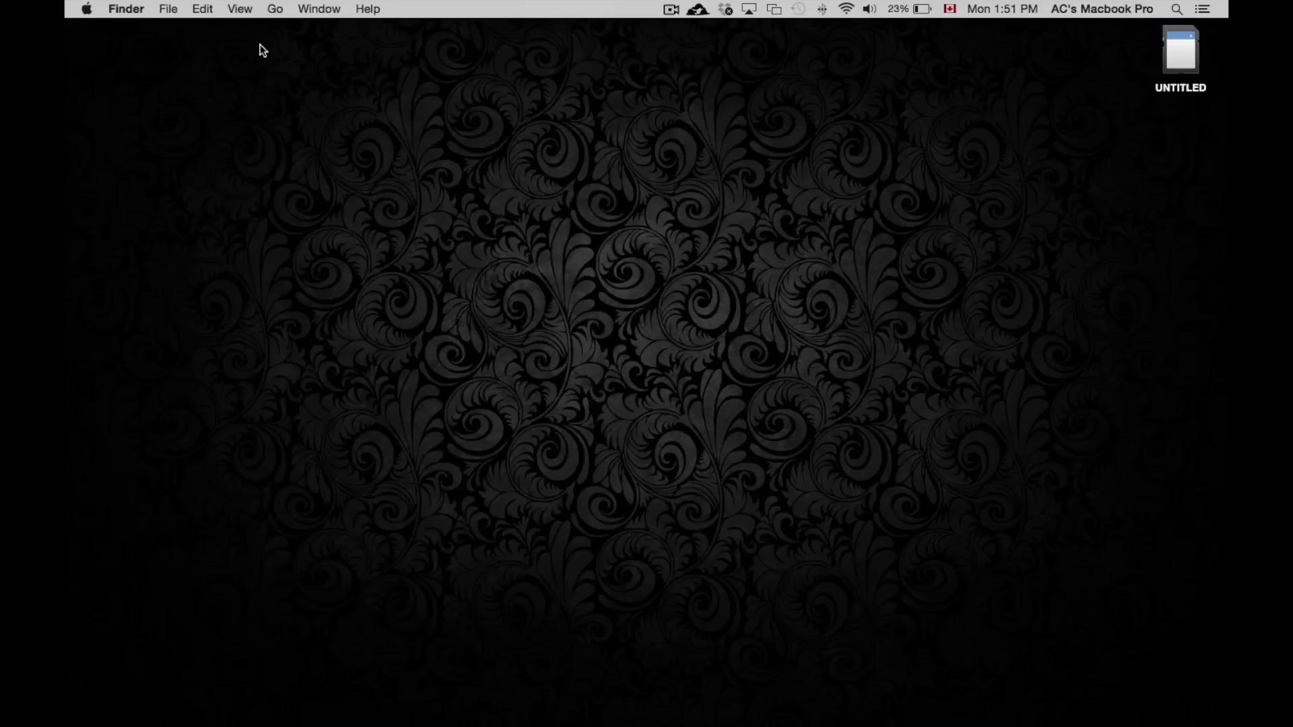
click(1182, 82)
drag(1183, 82, 649, 257)
click(704, 302)
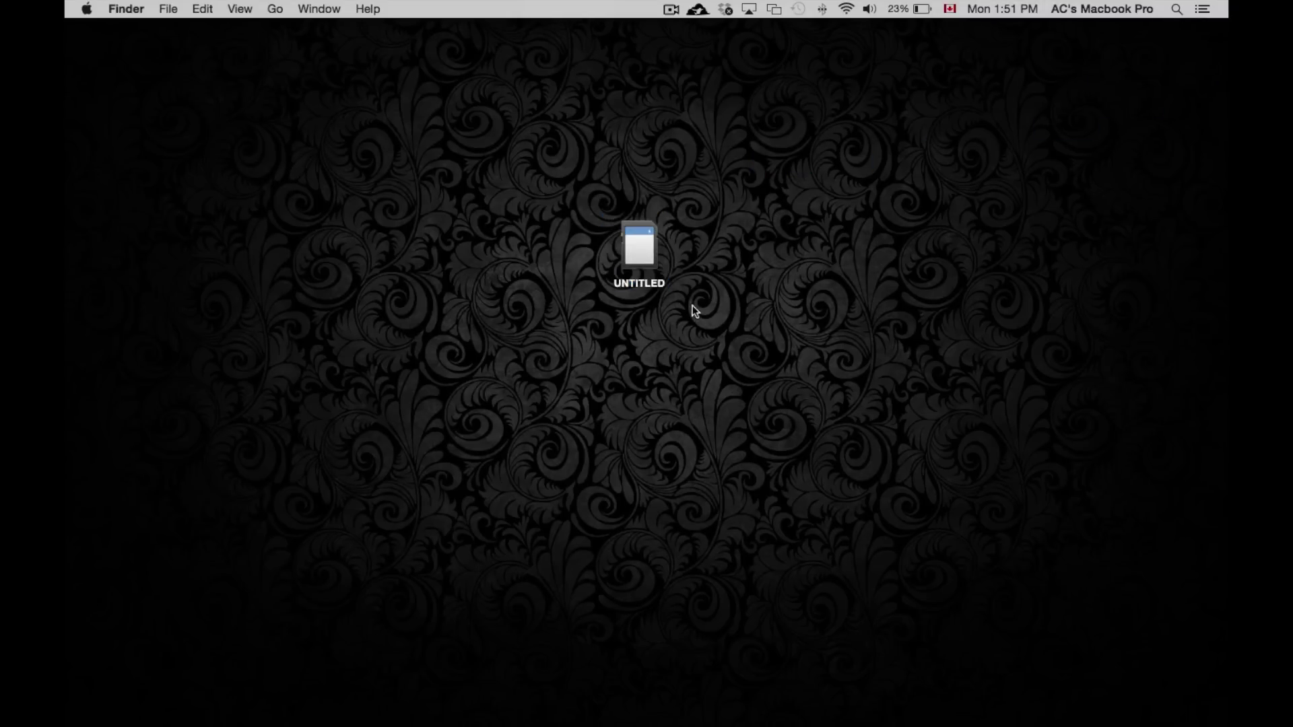
Rename the UNTITLED desktop volume to '16gb sd'
click(663, 286)
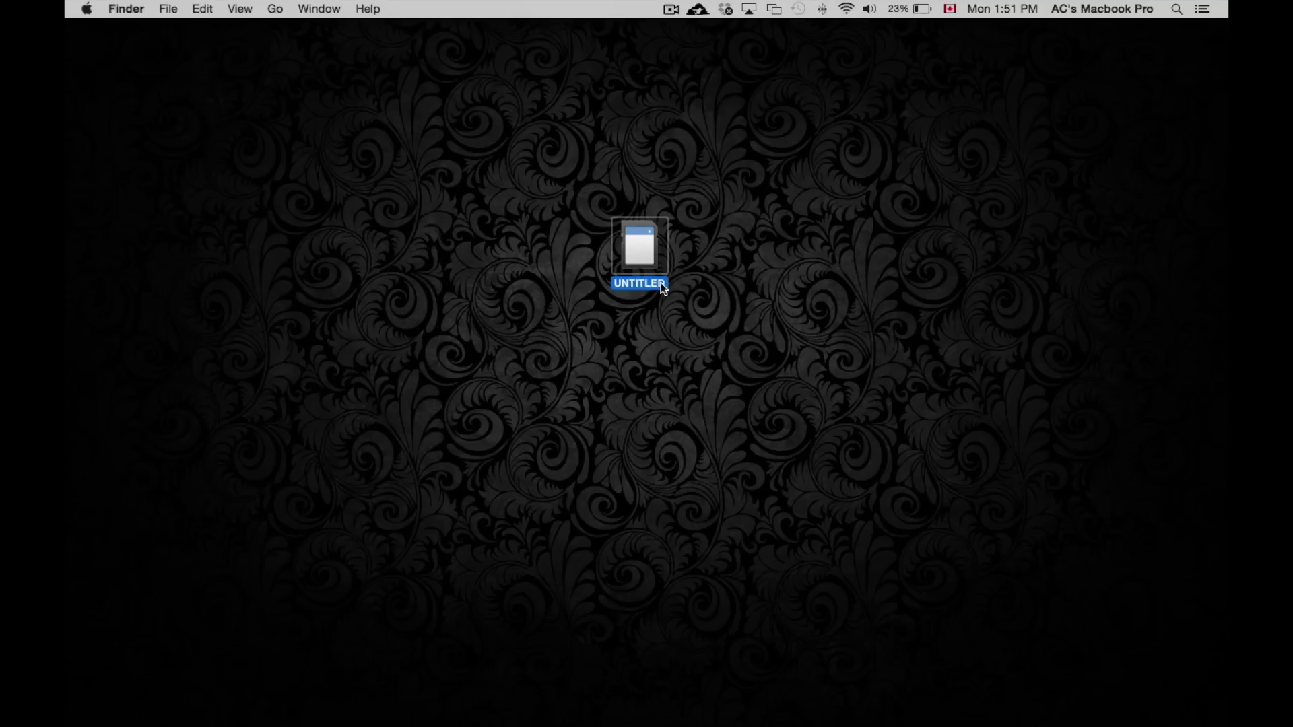
key(Return)
click(687, 231)
click(643, 236)
right_click(643, 242)
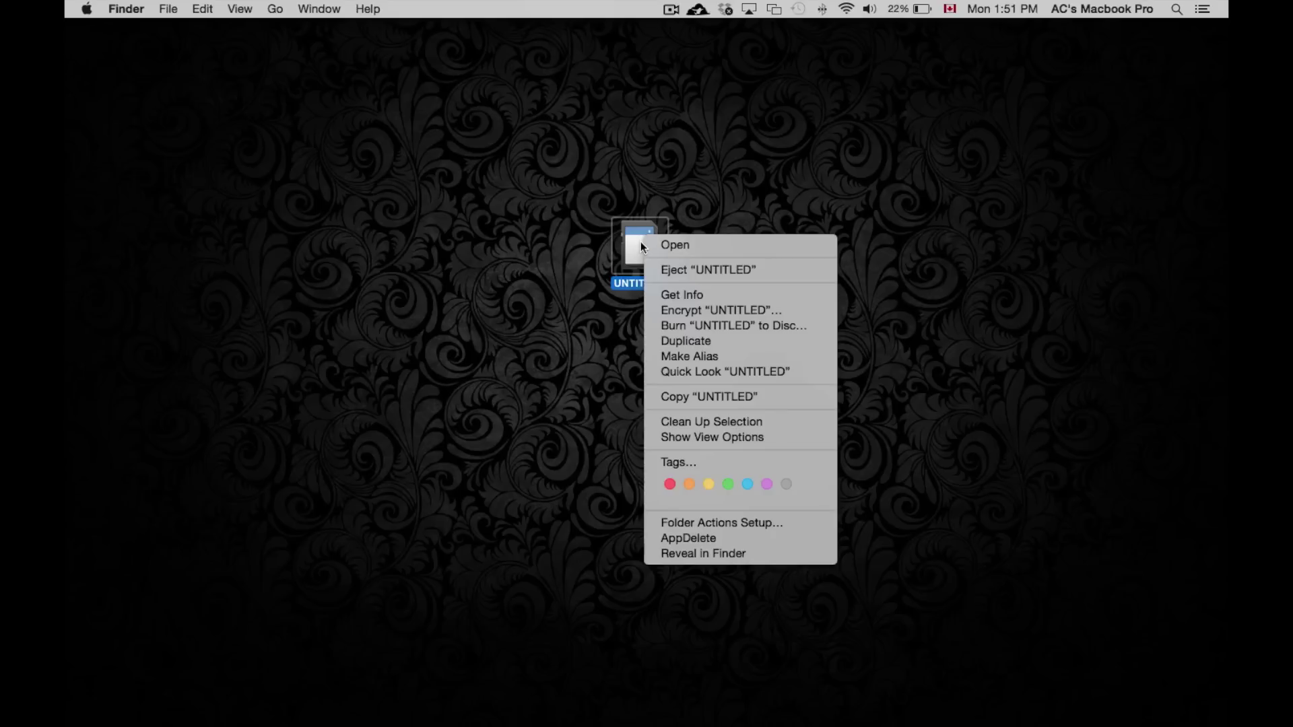
click(742, 187)
click(695, 282)
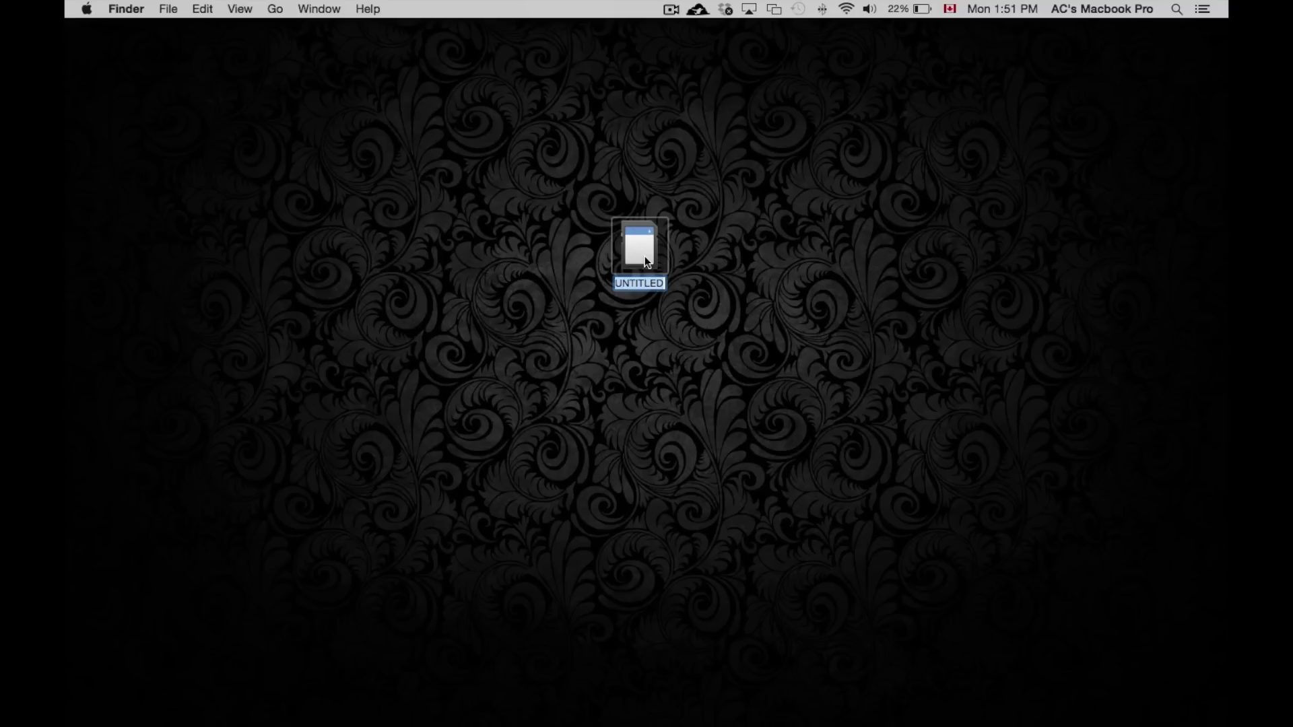
key(BackSpace)
text(16gb sd)
key(Return)
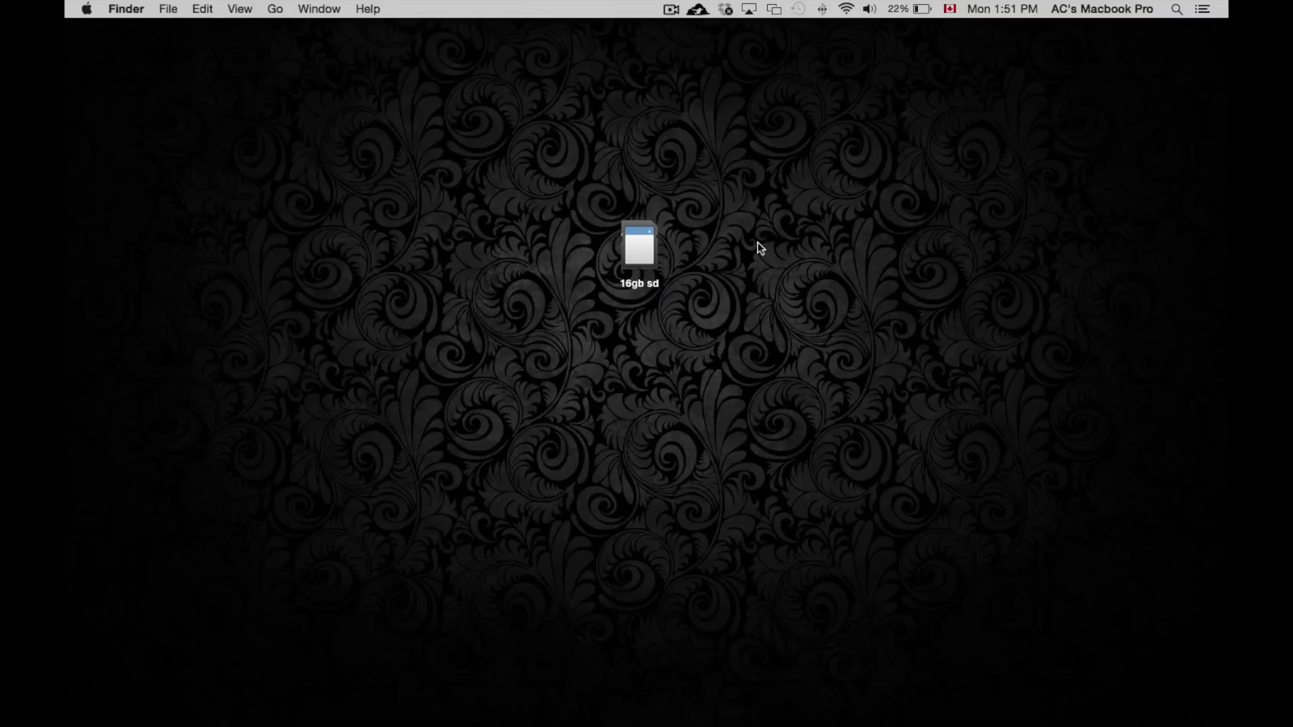
Open the '16gb sd' card in a Finder window, then reposition and enlarge the window
drag(641, 257, 701, 223)
double_click(702, 218)
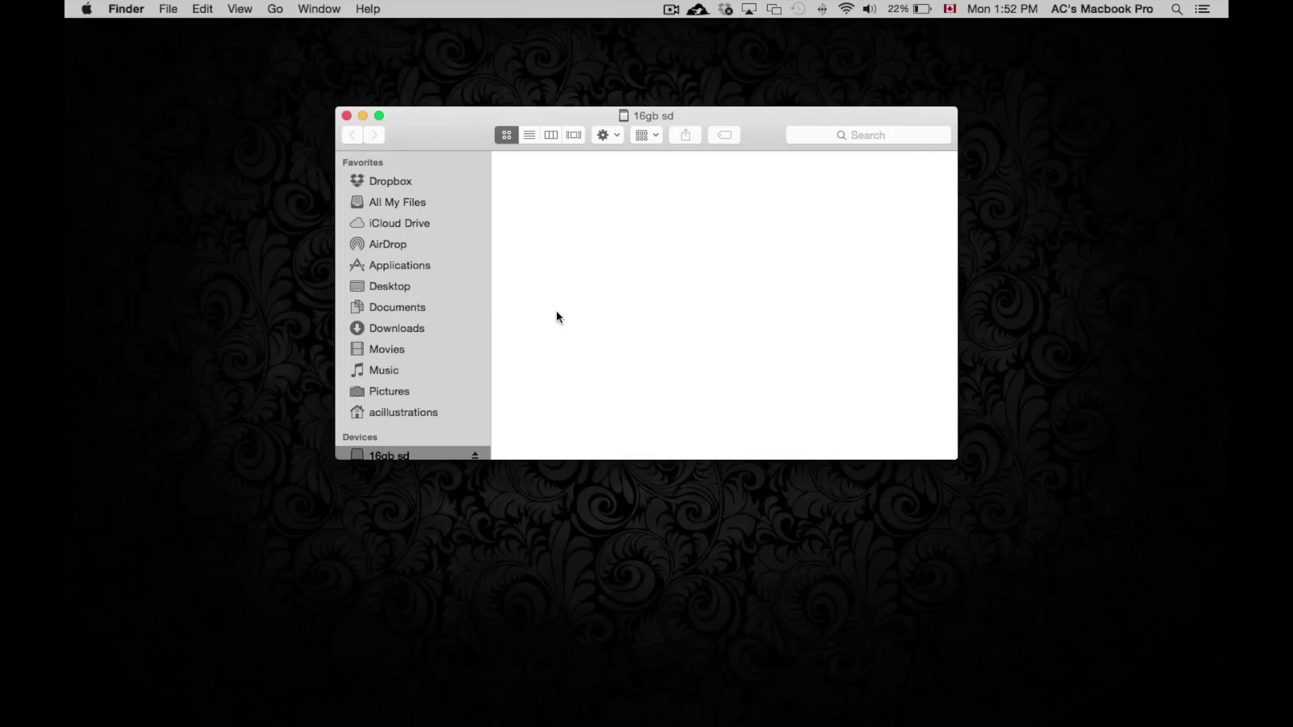
drag(432, 145, 412, 117)
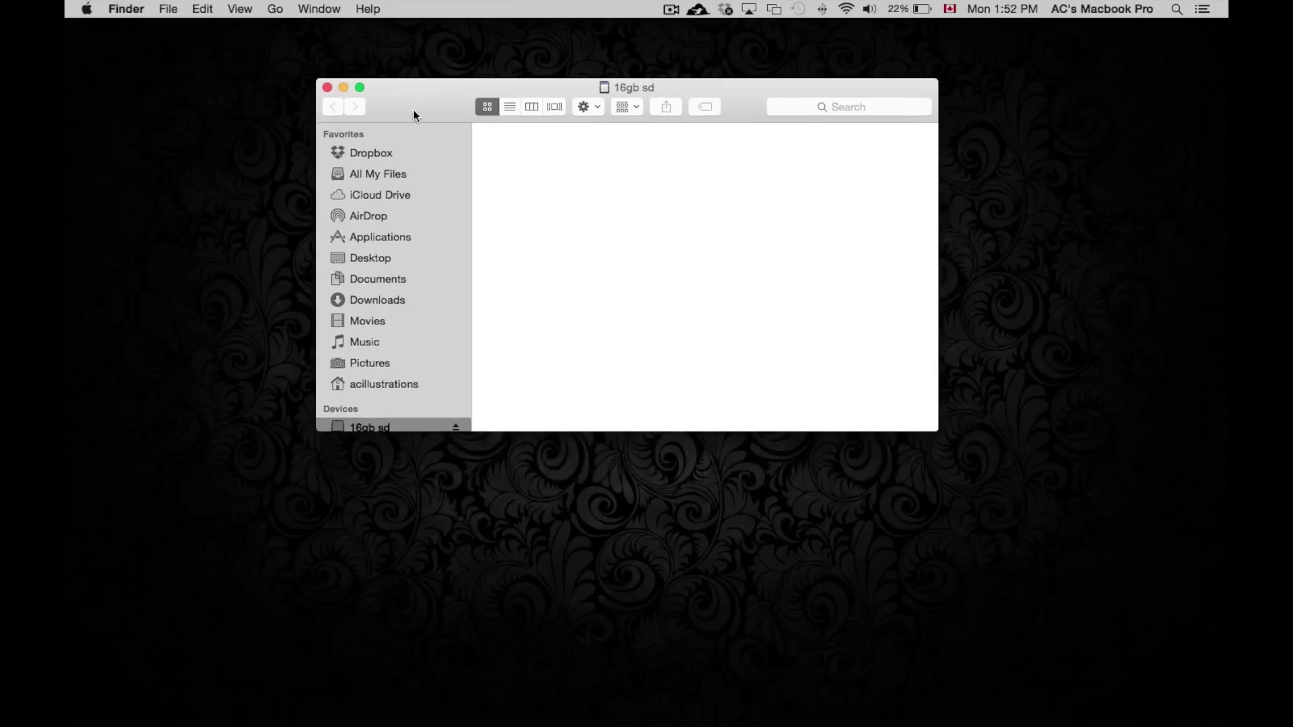
drag(937, 431, 994, 569)
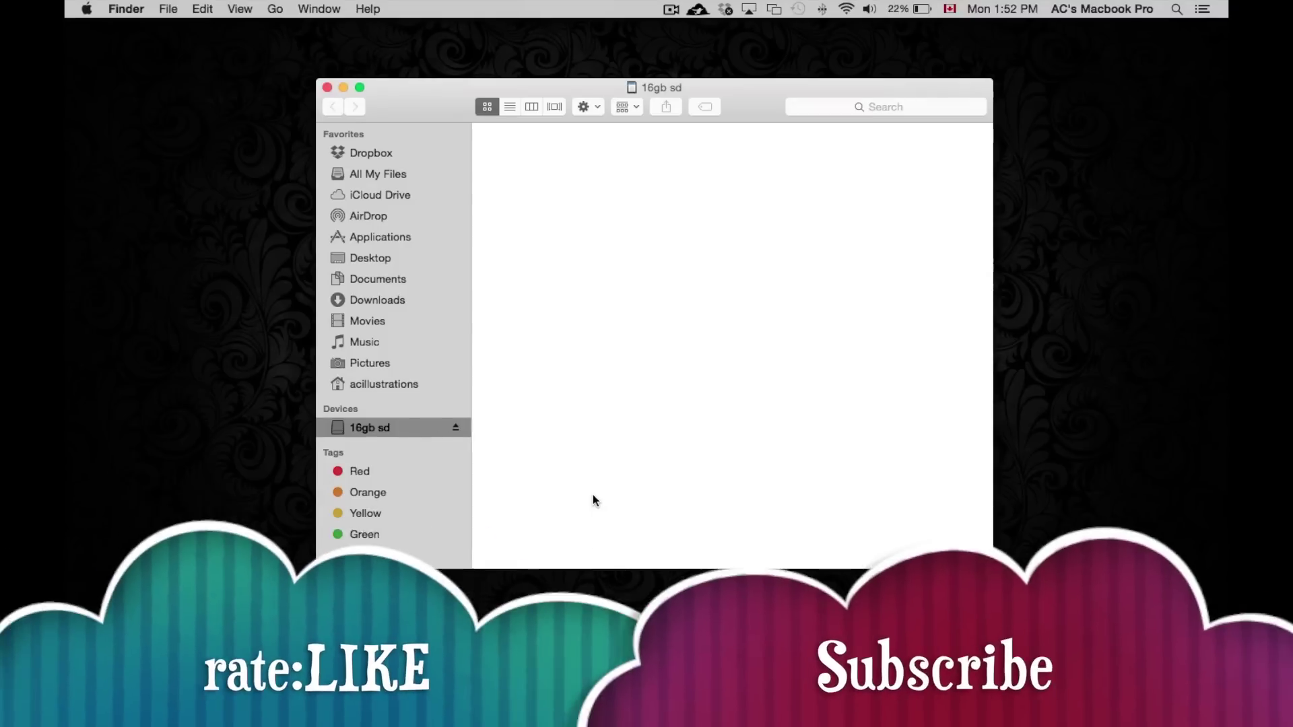